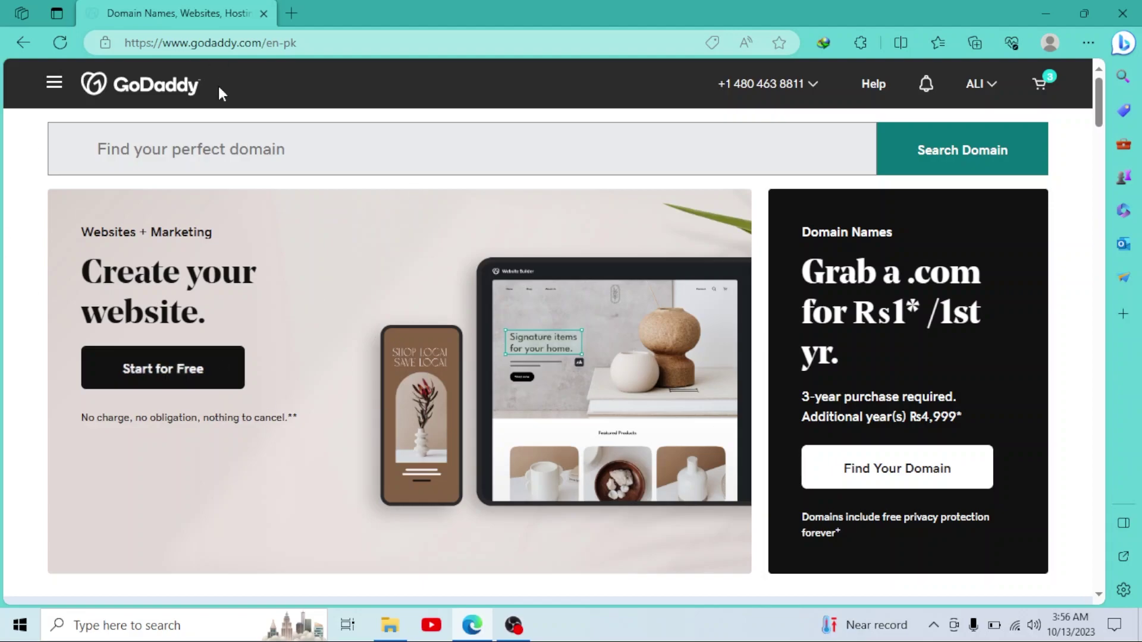
- Open the ALI account dropdown in the GoDaddy top bar
click(981, 84)
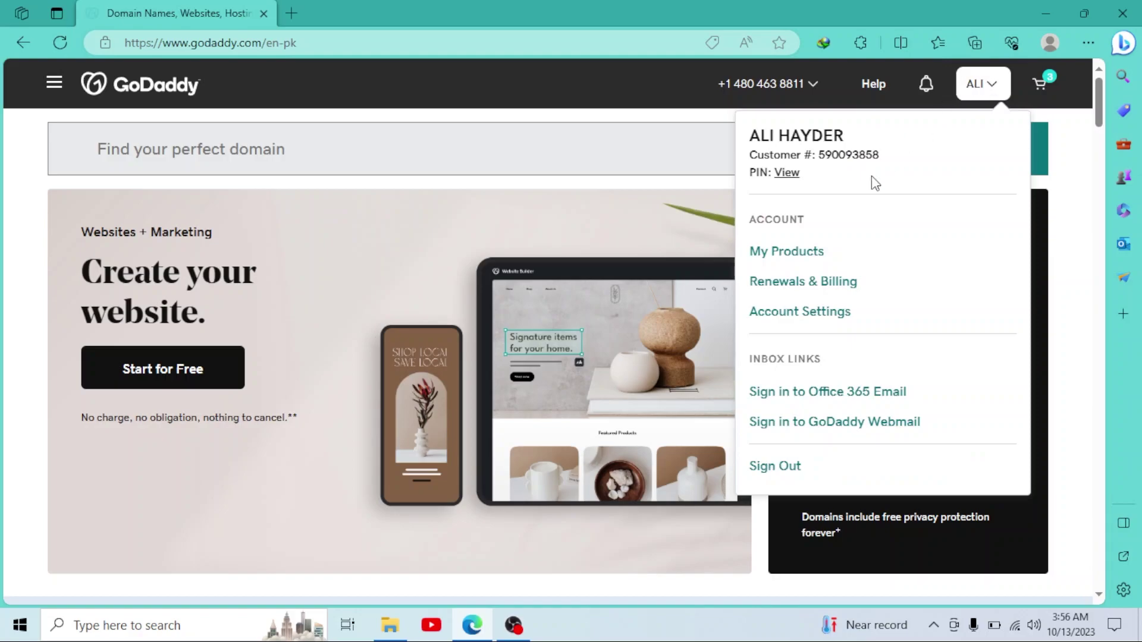
- Open tutorialtrove.online from the Domain Portfolio under My Products
click(797, 258)
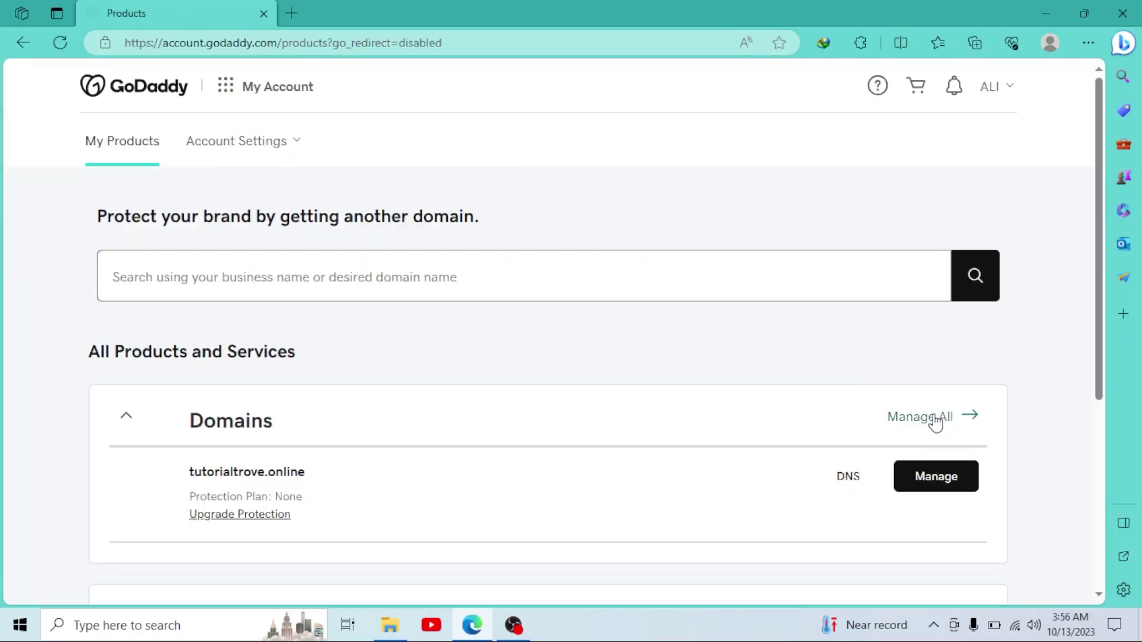
click(934, 419)
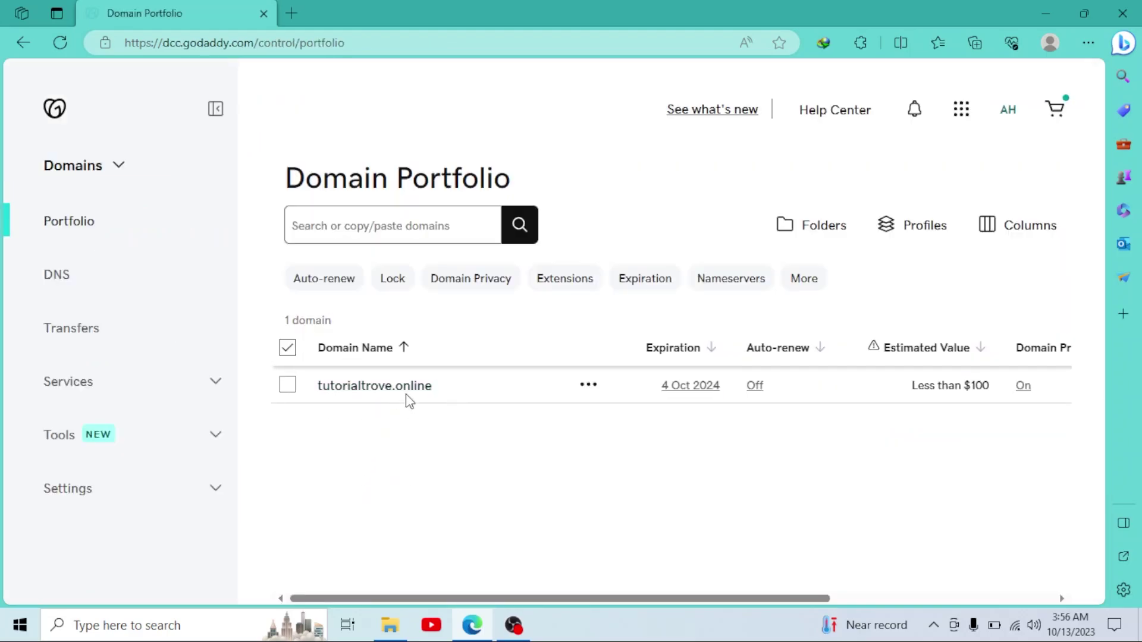
click(349, 389)
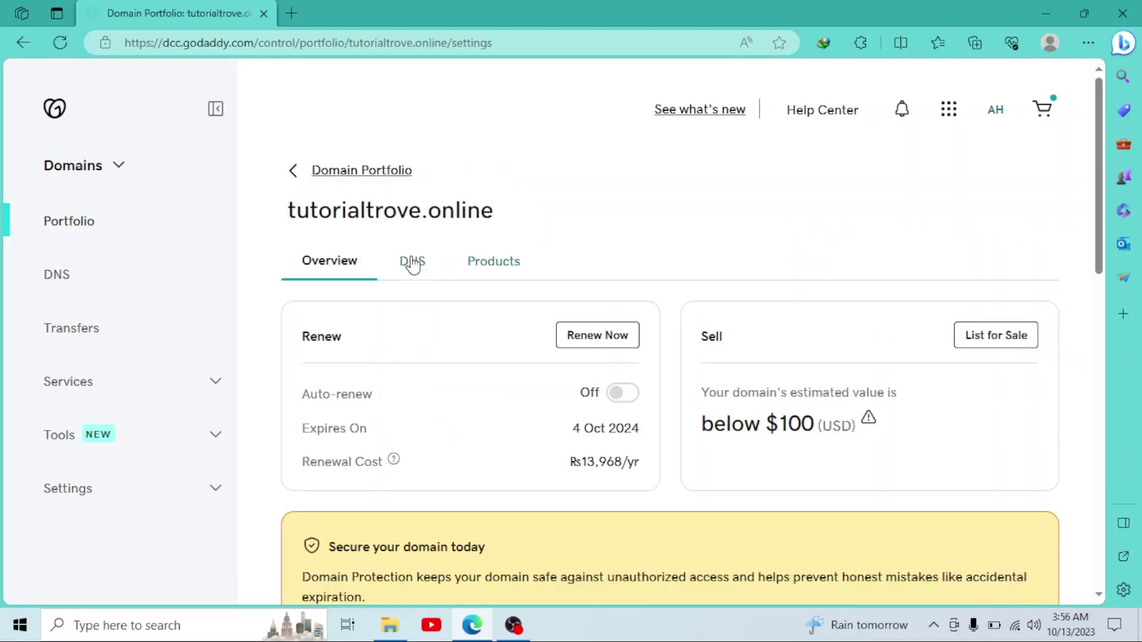
- Add a new DNS record on the DNS tab and set its type to TXT
click(411, 263)
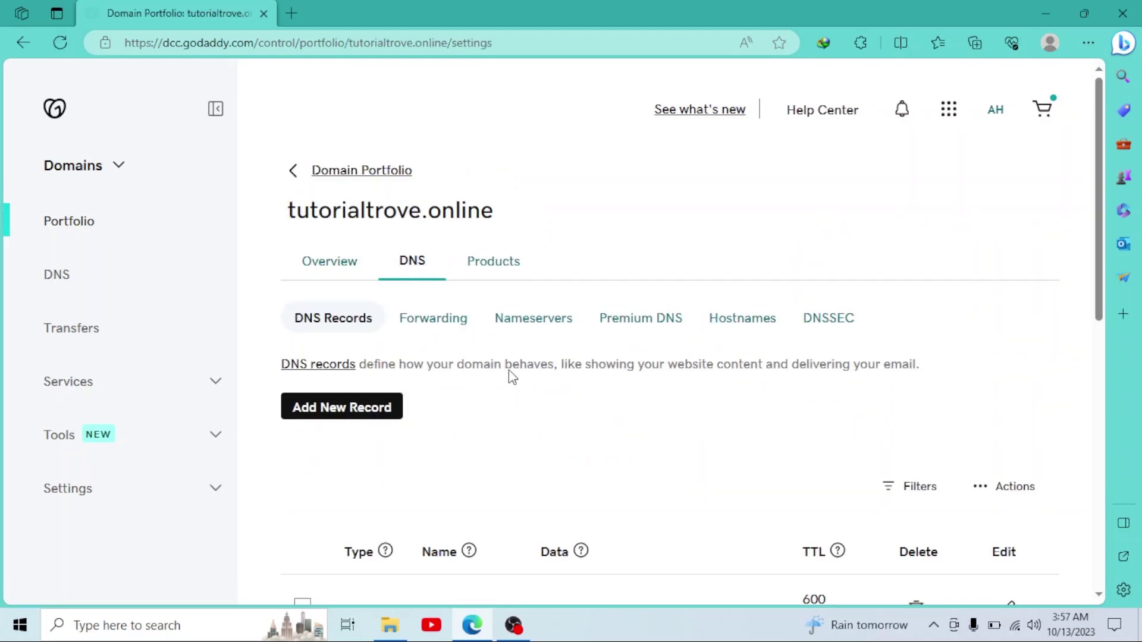
click(311, 409)
scroll(324, 425, down, 2)
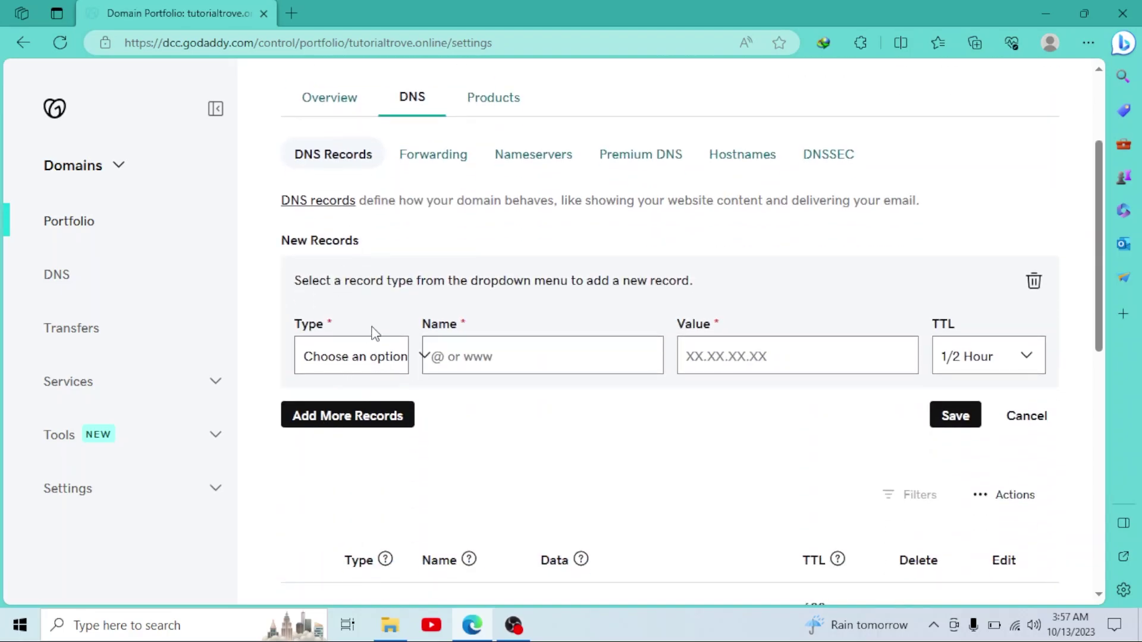
click(377, 357)
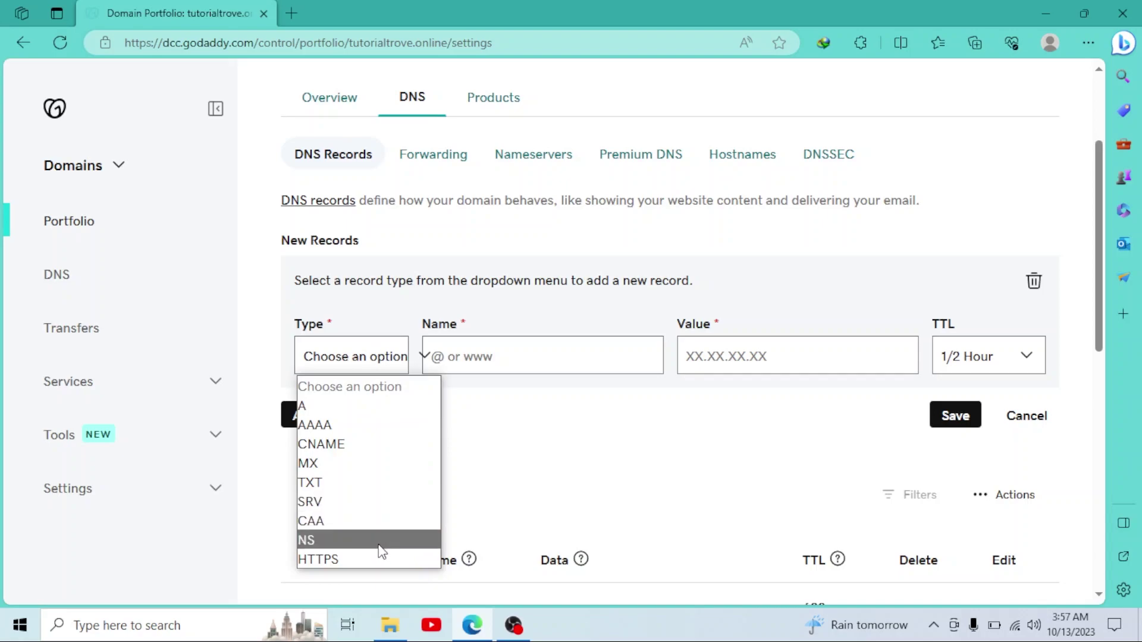
click(335, 483)
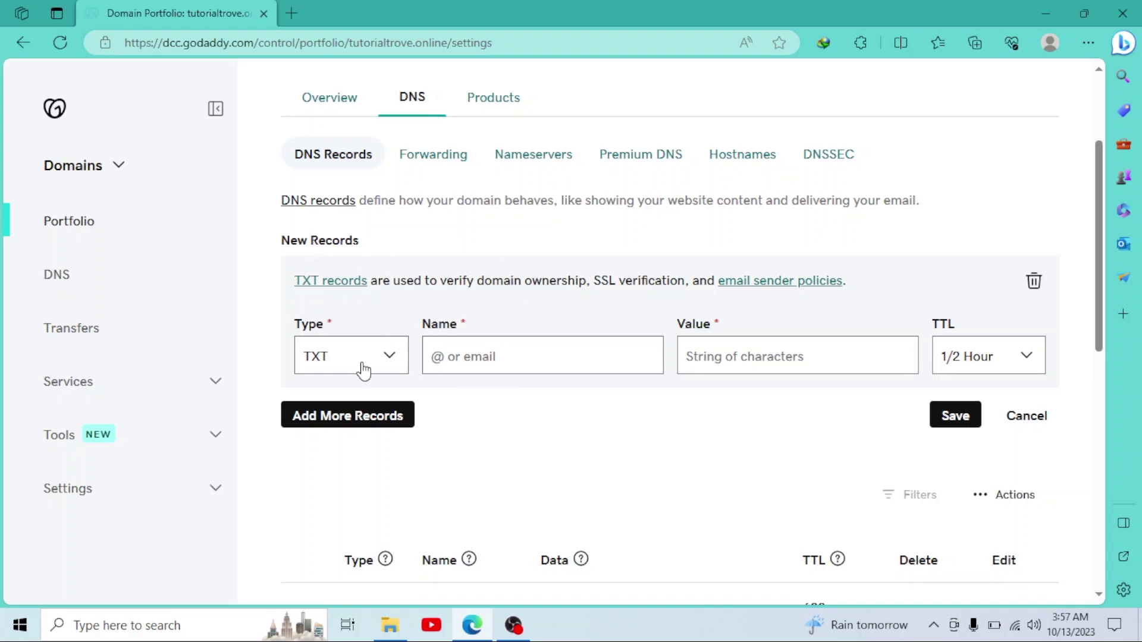
- Select the new TXT record's Name field to enter '@'
click(426, 355)
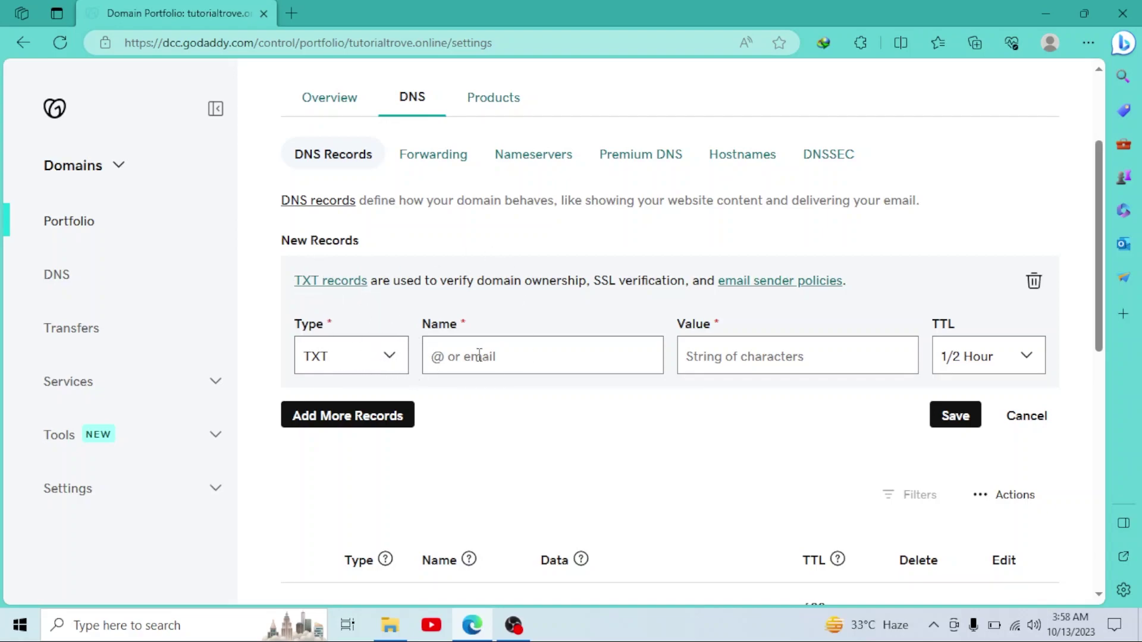
text(@)
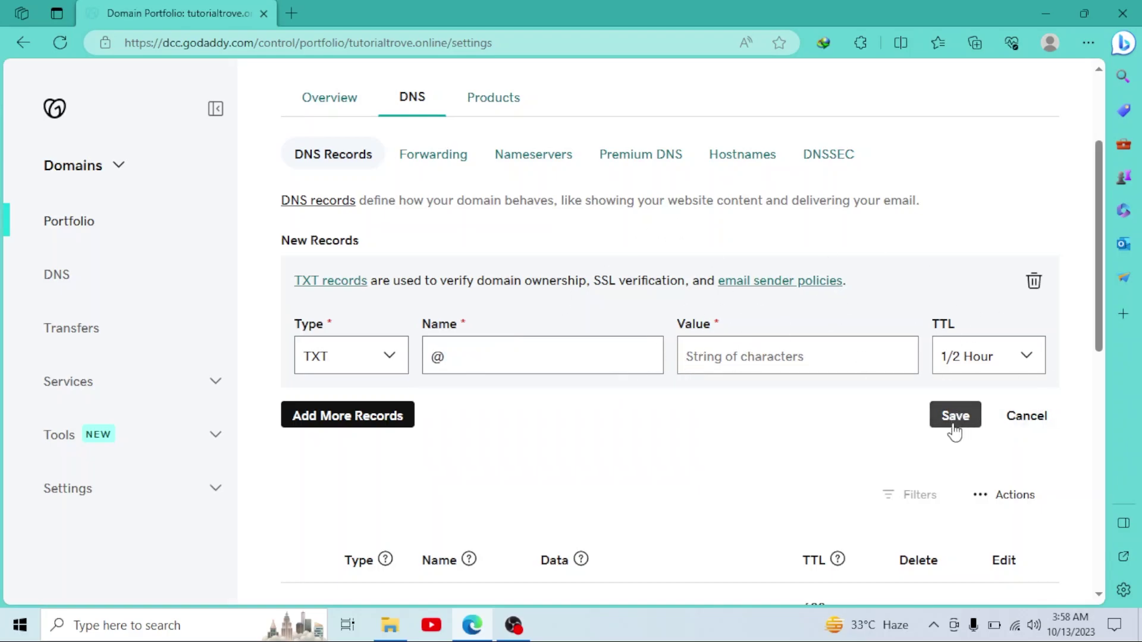
scroll(956, 423, up, 1)
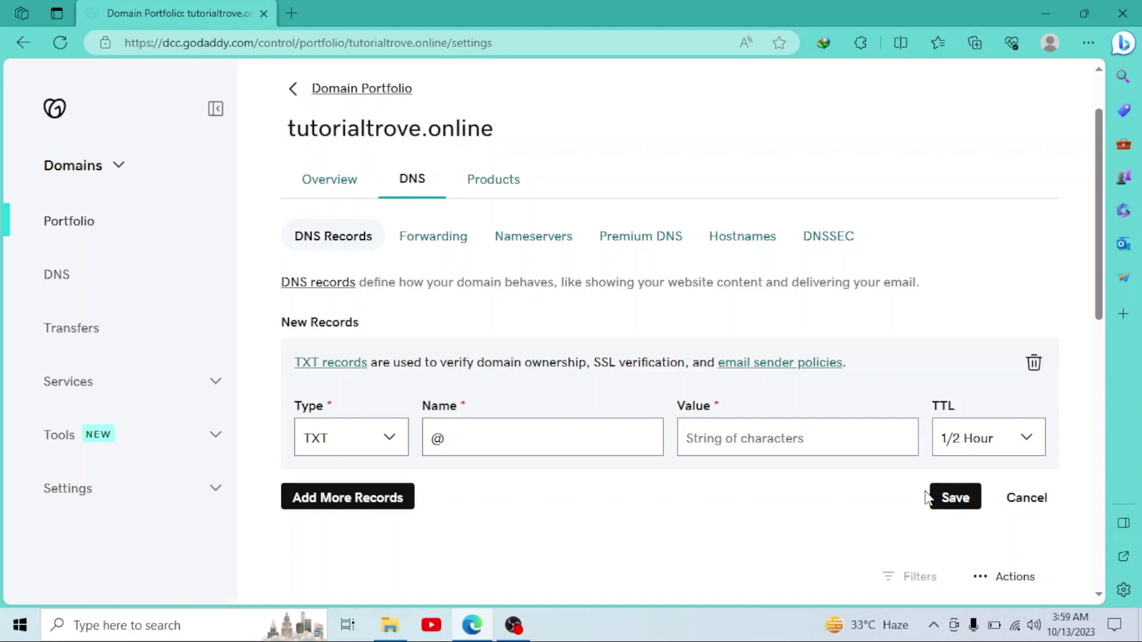
click(930, 496)
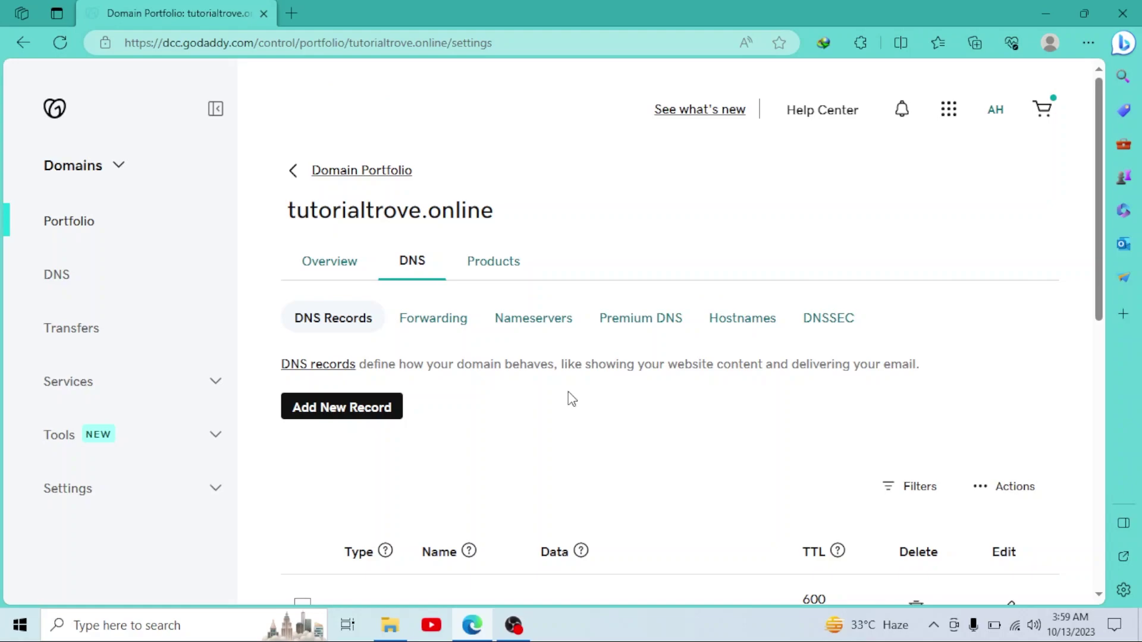